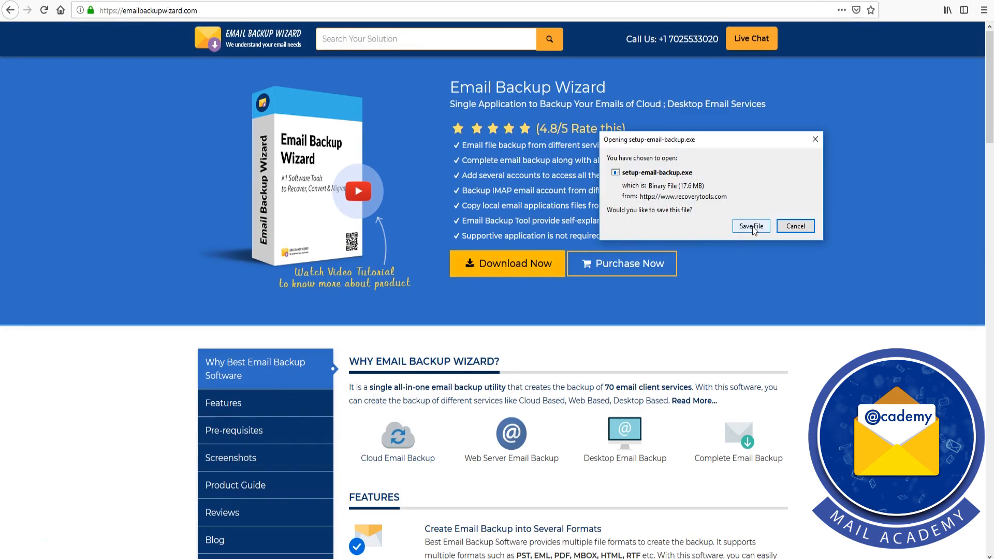
# Save setup-email-backup.exe to the computer and run the downloaded installer
pyautogui.click(752, 226)
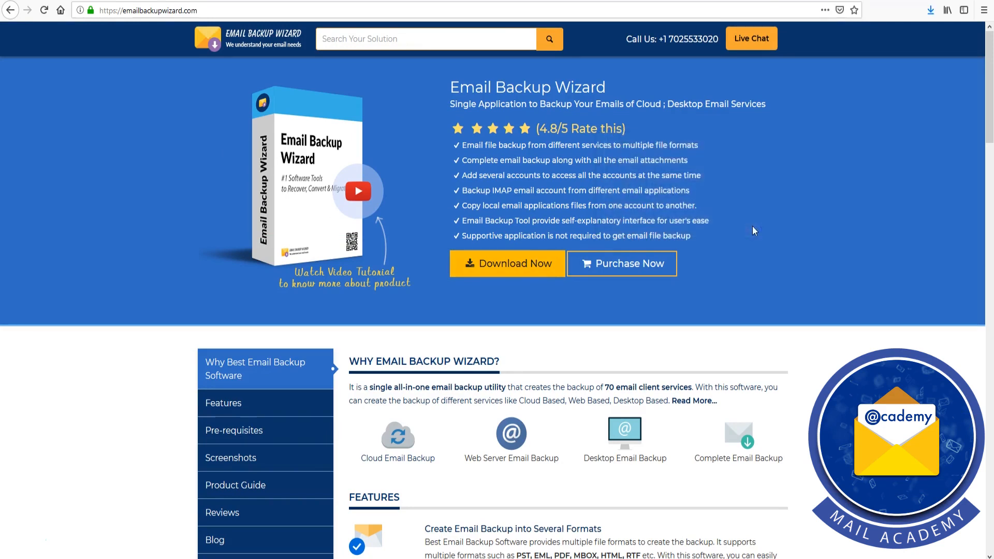
pyautogui.click(931, 11)
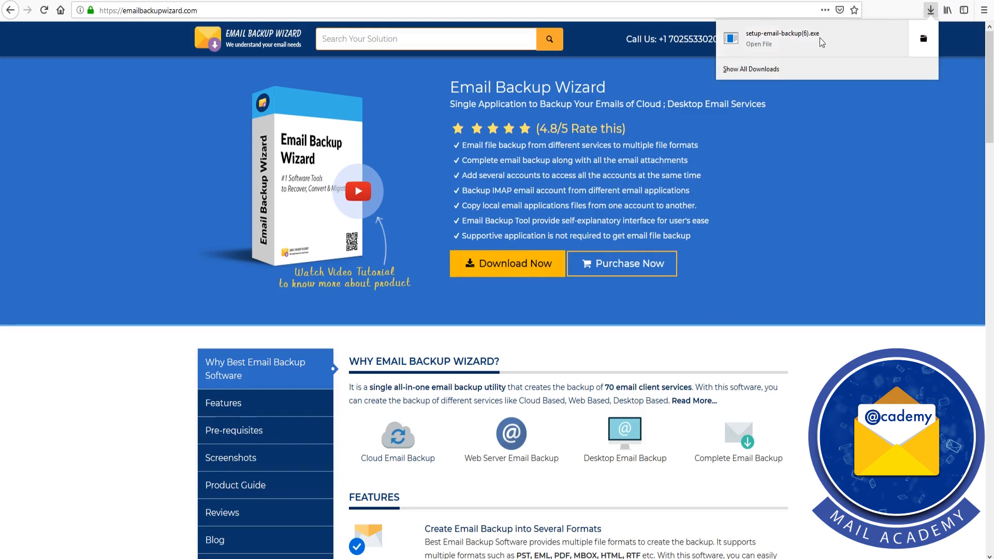
pyautogui.click(778, 47)
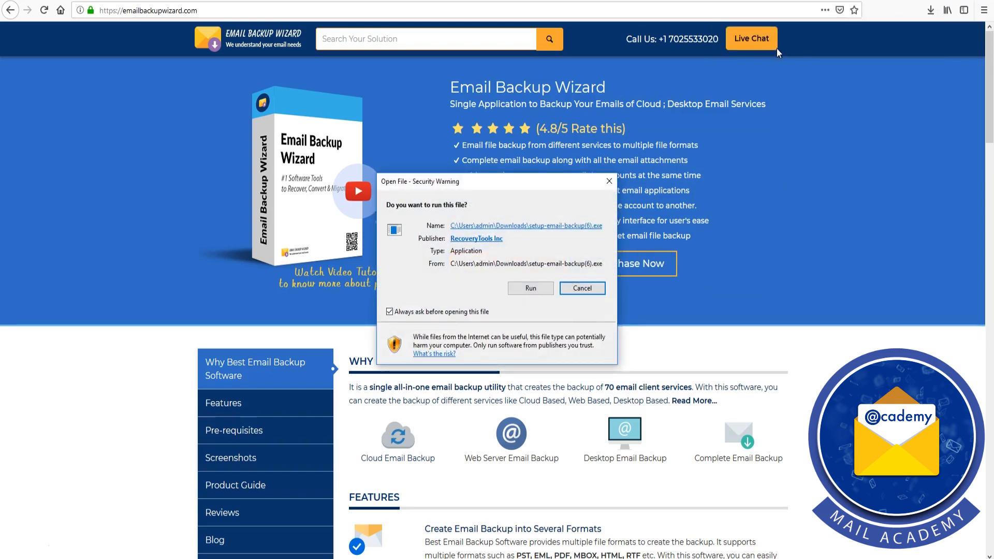
pyautogui.click(539, 288)
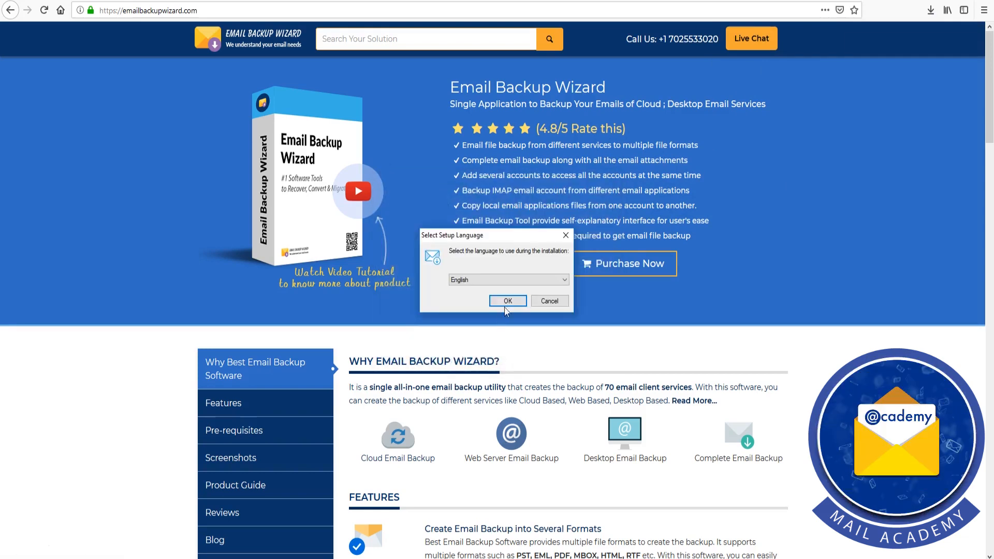
# Install Email Backup Wizard in English, accepting the license agreement and default setup options, and launch it on finishing
pyautogui.click(508, 301)
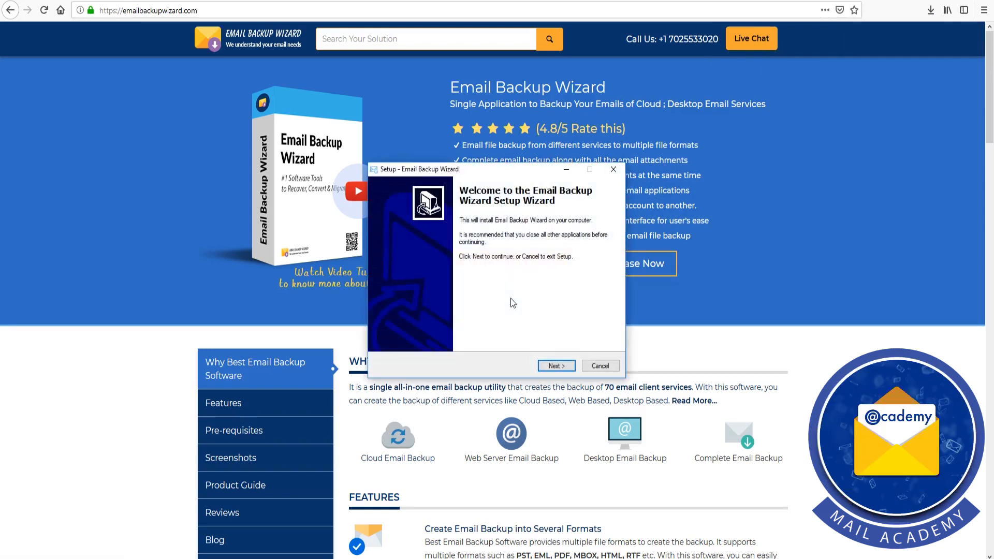
pyautogui.click(564, 364)
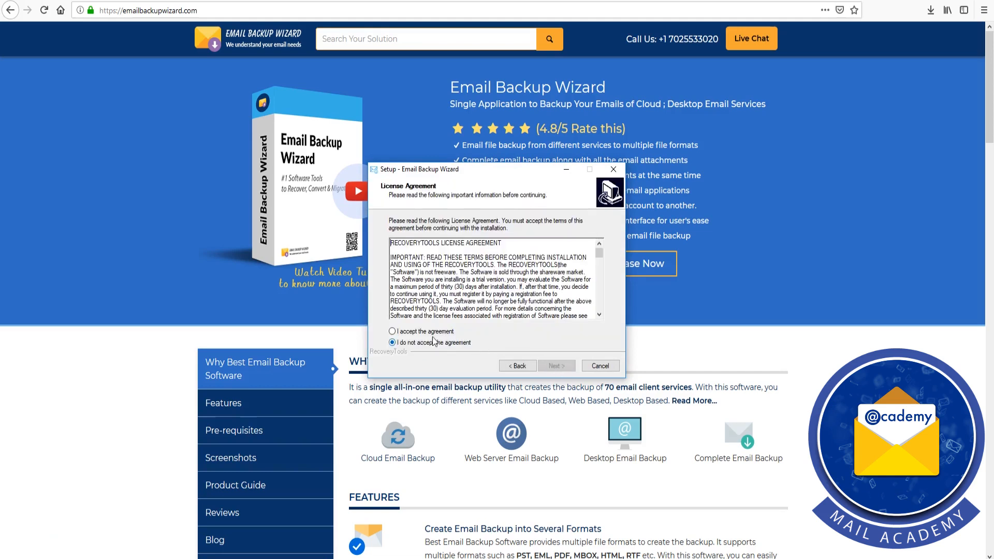
pyautogui.click(393, 333)
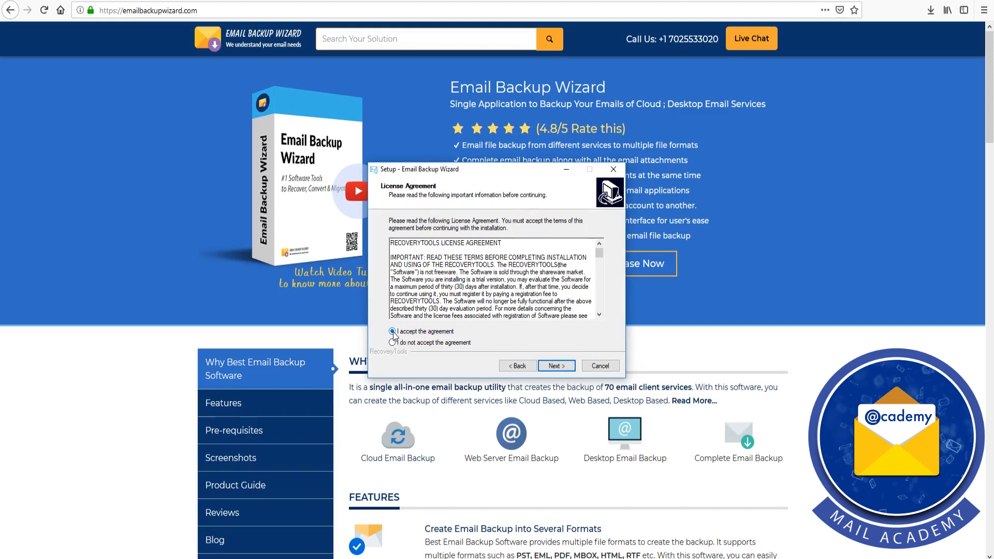
pyautogui.click(558, 367)
pyautogui.click(559, 369)
pyautogui.click(559, 370)
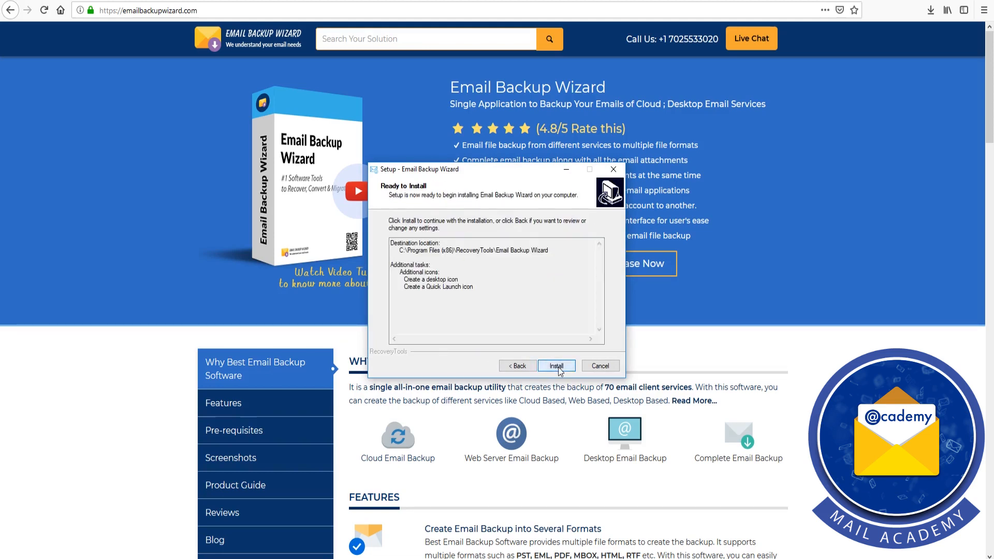
pyautogui.click(557, 366)
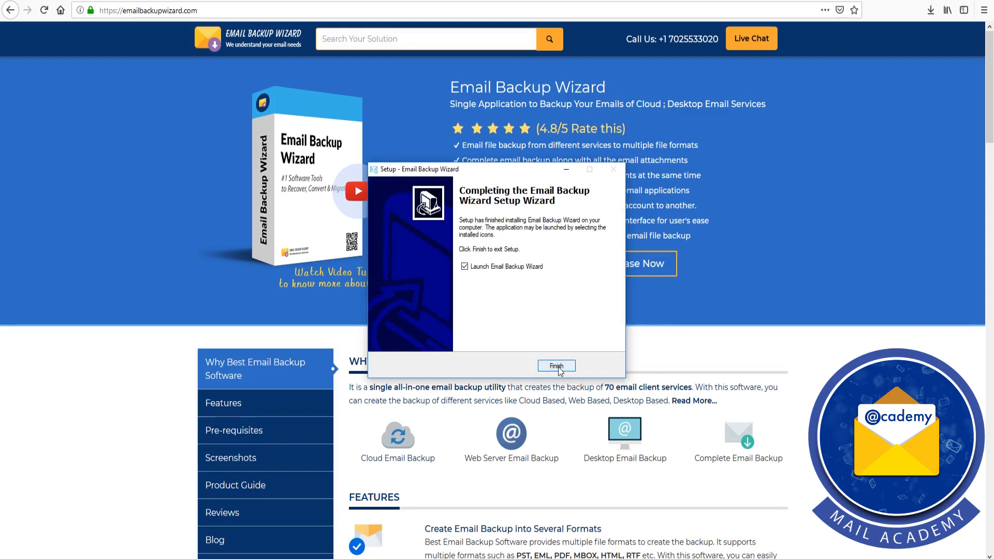
pyautogui.click(557, 367)
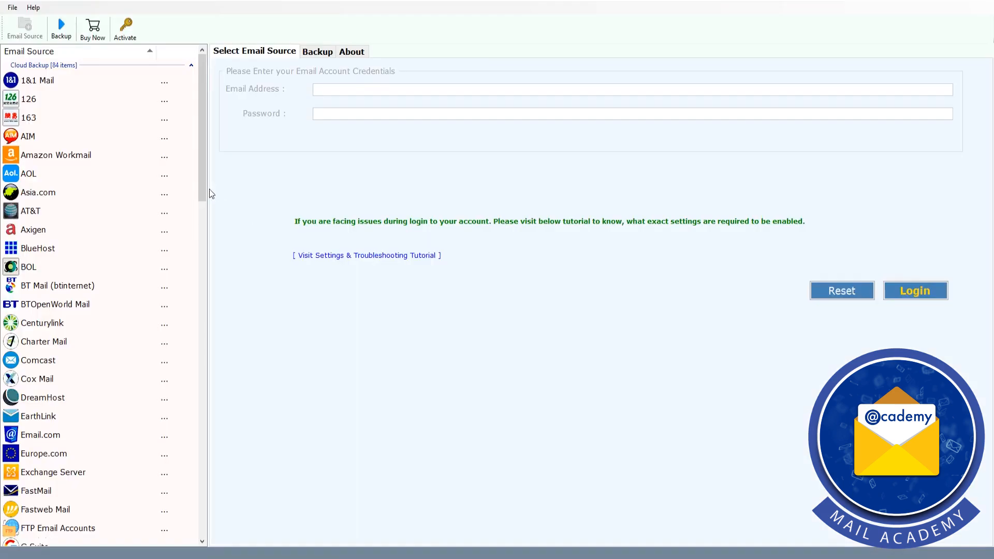
# Choose FTP Email Accounts as the email source, enter the FTP username and account password, and enable Advance Mode
pyautogui.moveTo(201, 176); pyautogui.dragTo(200, 265)
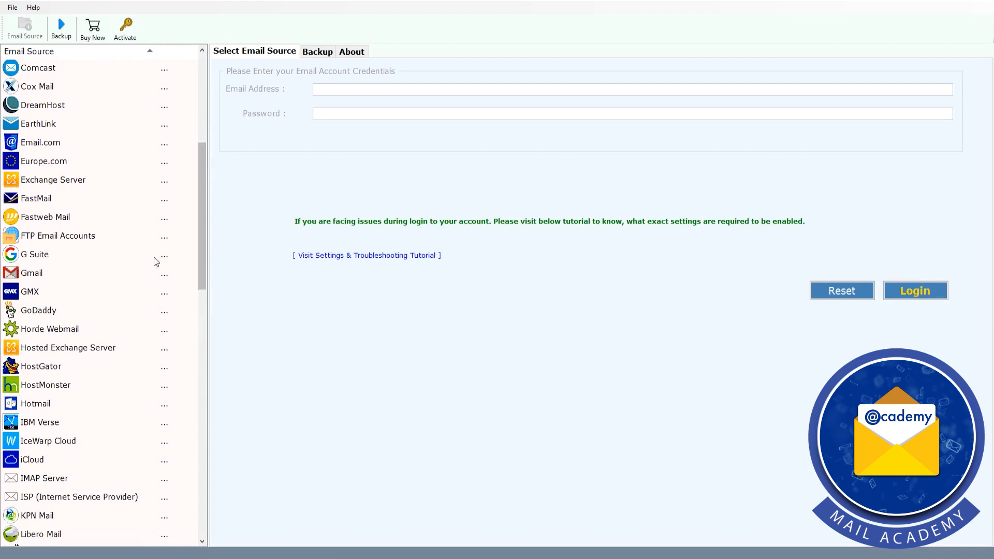
pyautogui.click(58, 235)
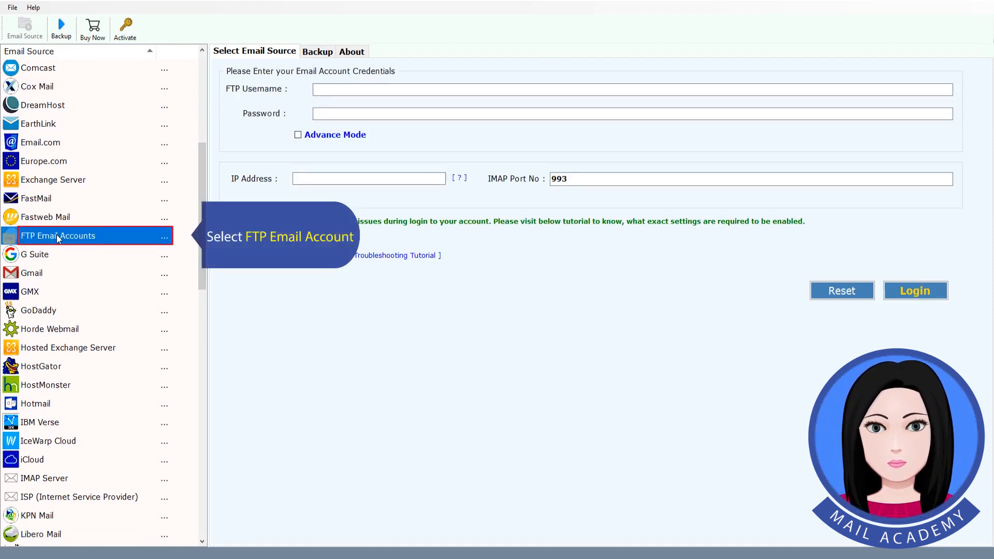
pyautogui.click(317, 89)
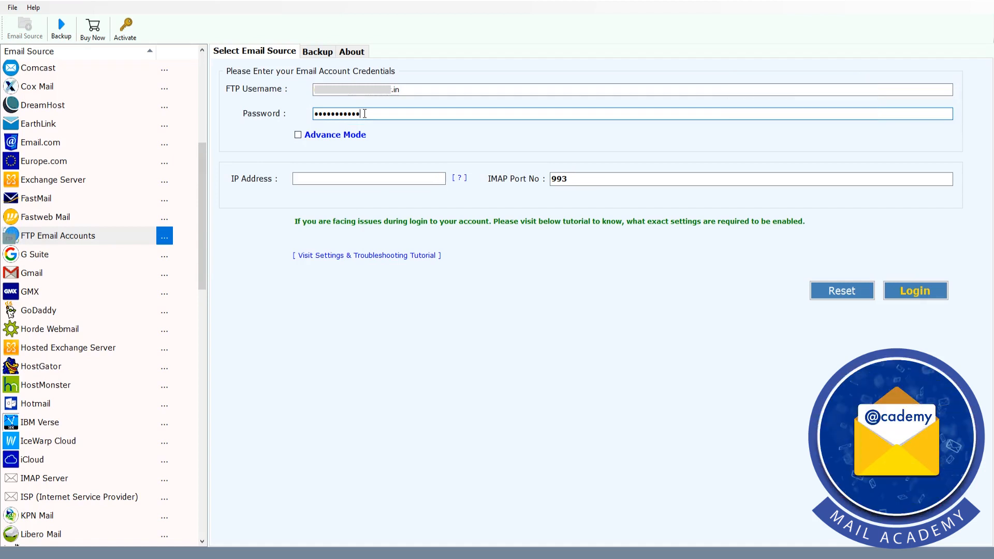
pyautogui.click(298, 135)
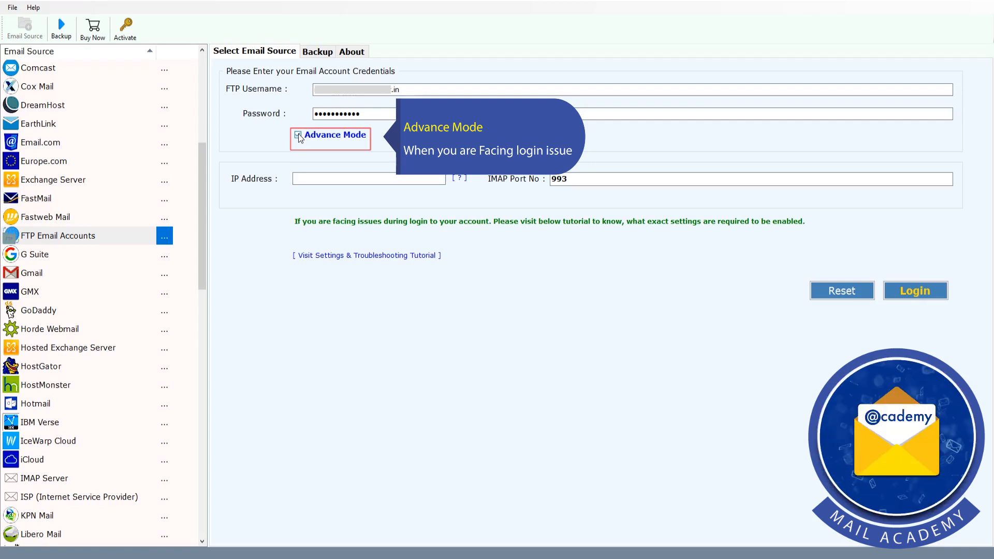
# Enter the IMAP host in the IP Address field, keep IMAP port 993, and log in to the FTP email account
pyautogui.click(296, 179)
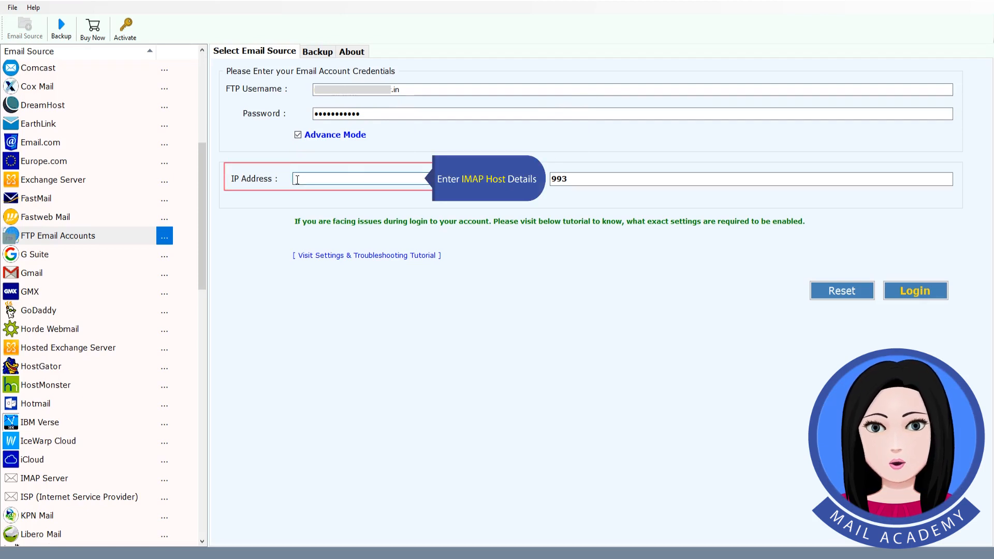
pyautogui.hotkey('ctrl', 'v')
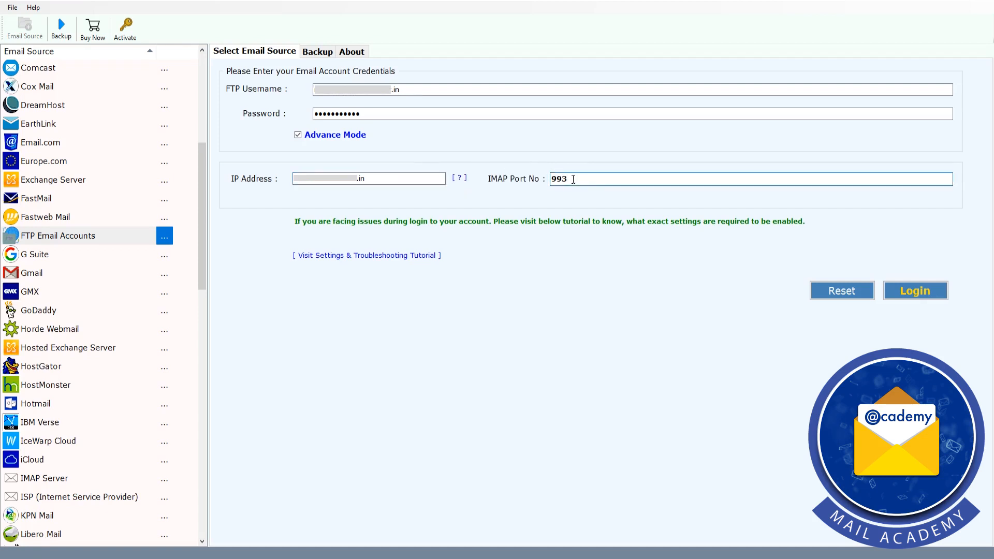
pyautogui.click(938, 294)
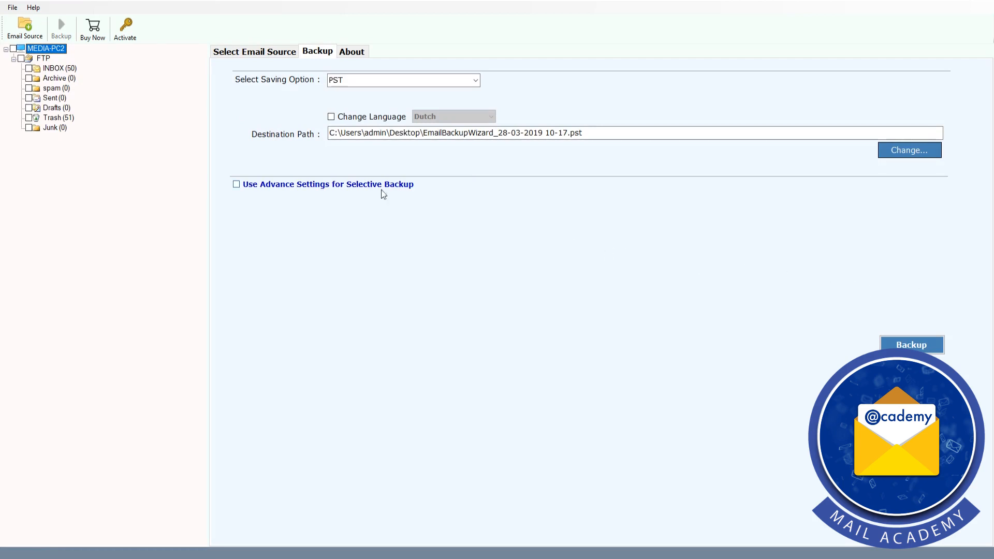
# Select the FTP mailbox with all its folders for backup and set the saving option to Gmail
pyautogui.click(20, 59)
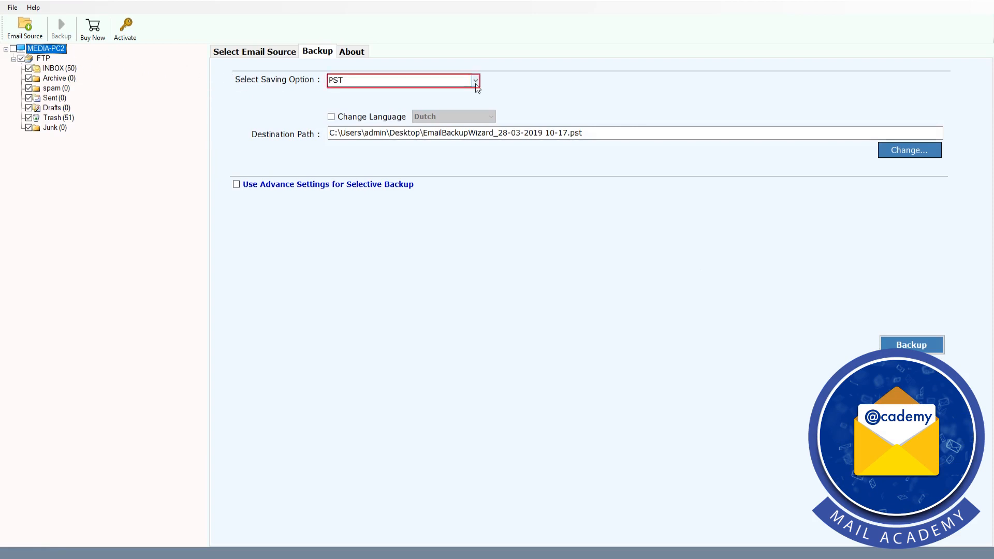
pyautogui.click(475, 85)
pyautogui.click(476, 85)
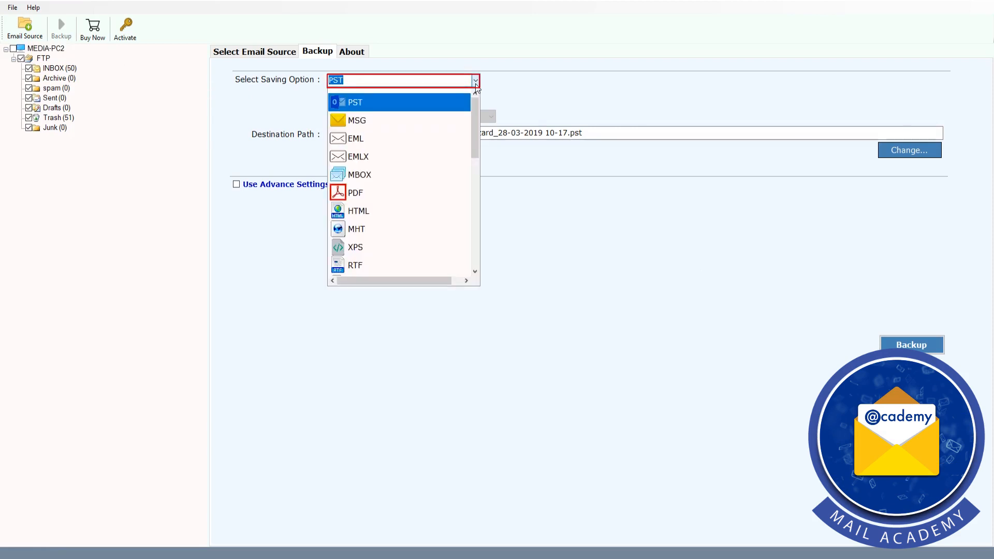
pyautogui.moveTo(474, 113); pyautogui.dragTo(471, 187)
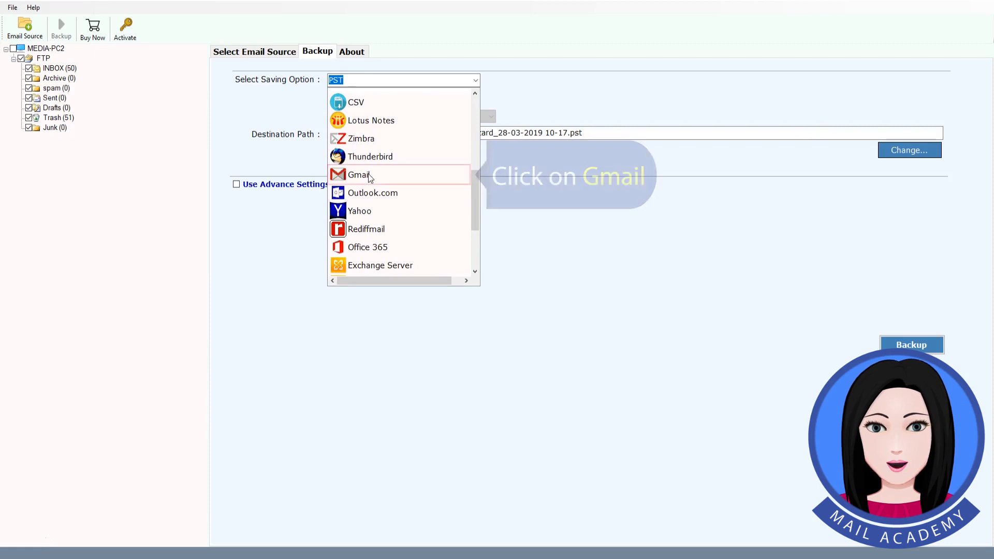
pyautogui.click(362, 174)
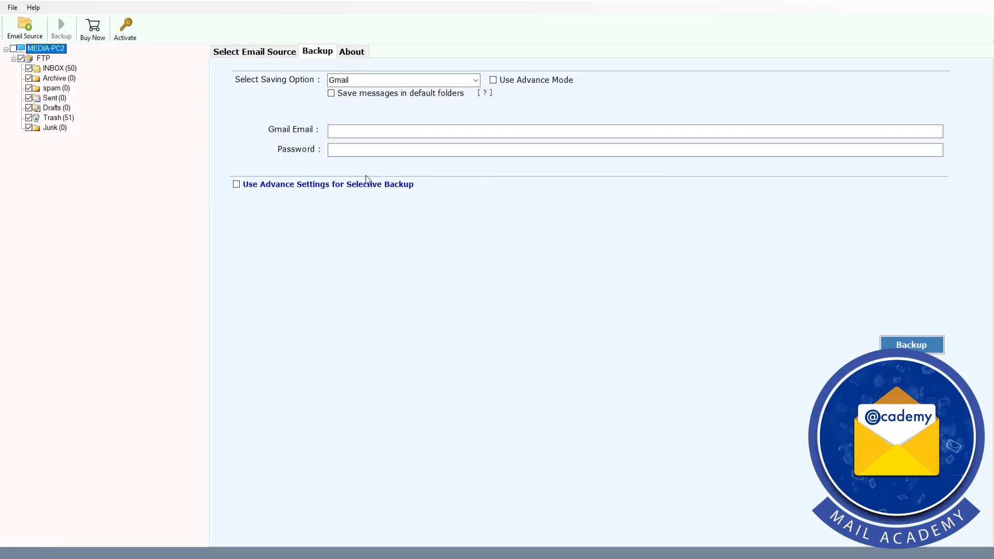
# Enable Use Advance Mode, leave saving messages in default folders off, and enter the Gmail email address and password
pyautogui.click(494, 80)
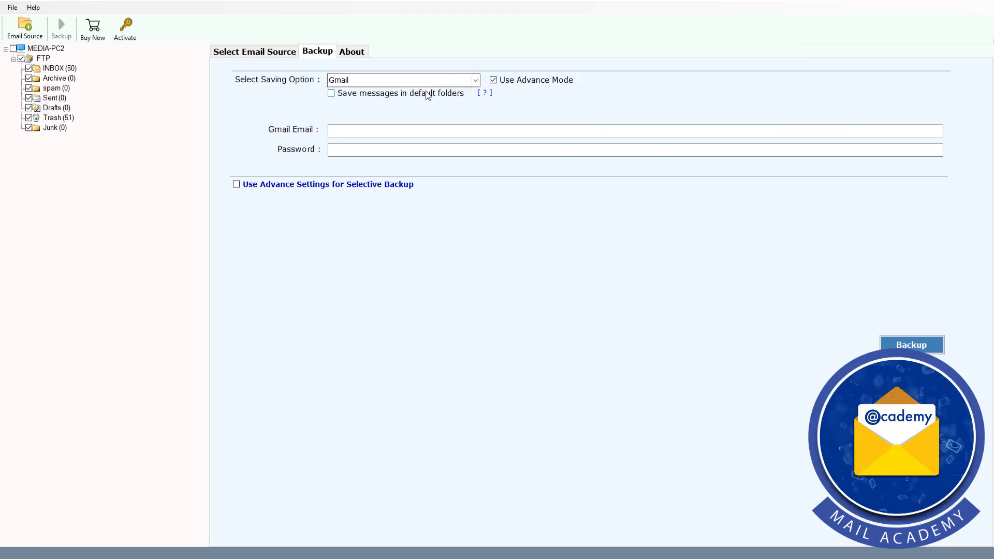
pyautogui.click(334, 93)
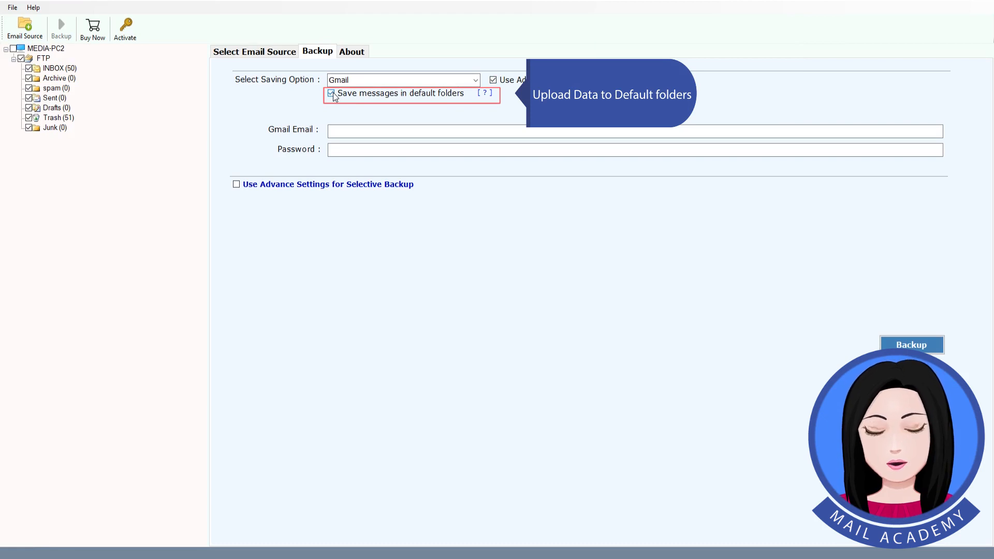
pyautogui.click(334, 94)
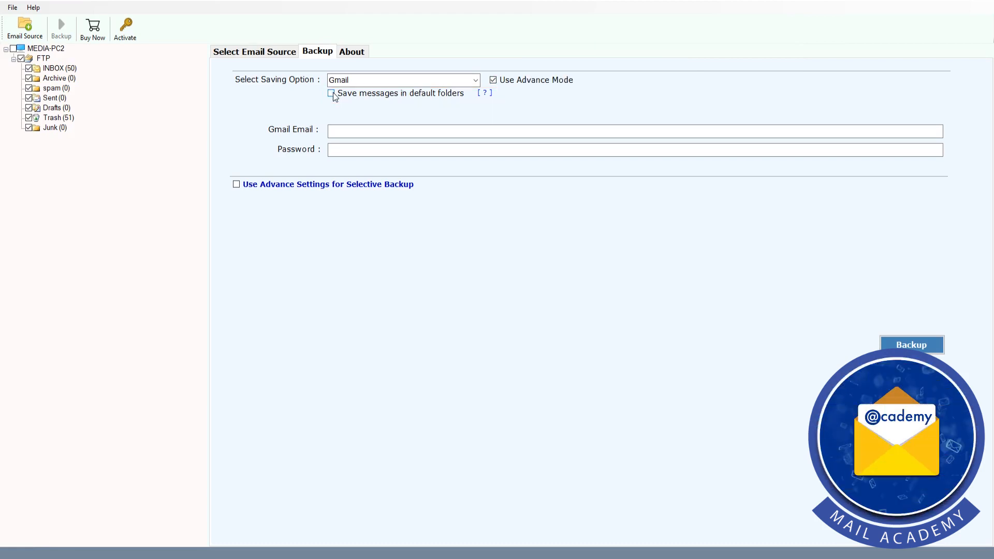
pyautogui.click(334, 131)
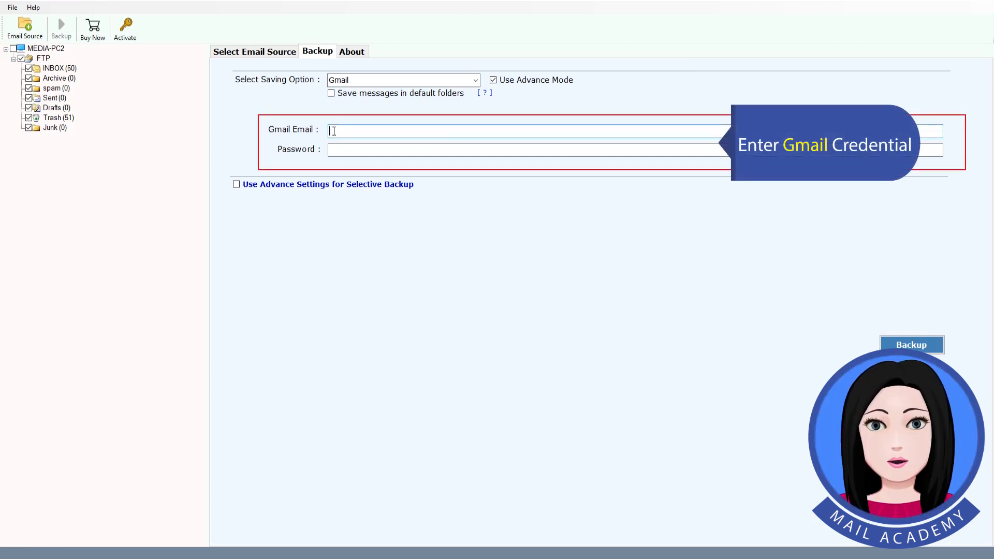
pyautogui.click(377, 150)
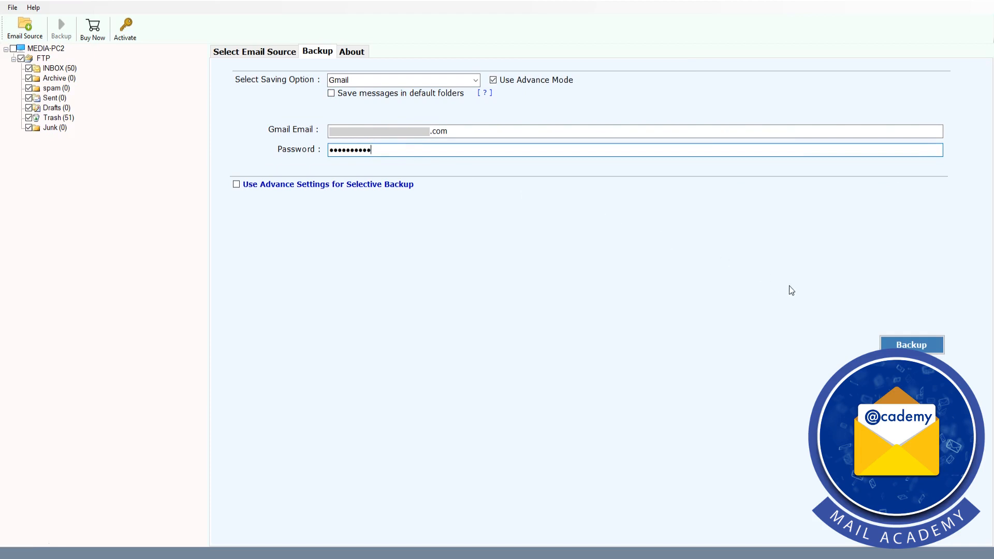
# Run the backup of the selected folders to Gmail and dismiss the completion and trial edition messages
pyautogui.click(914, 345)
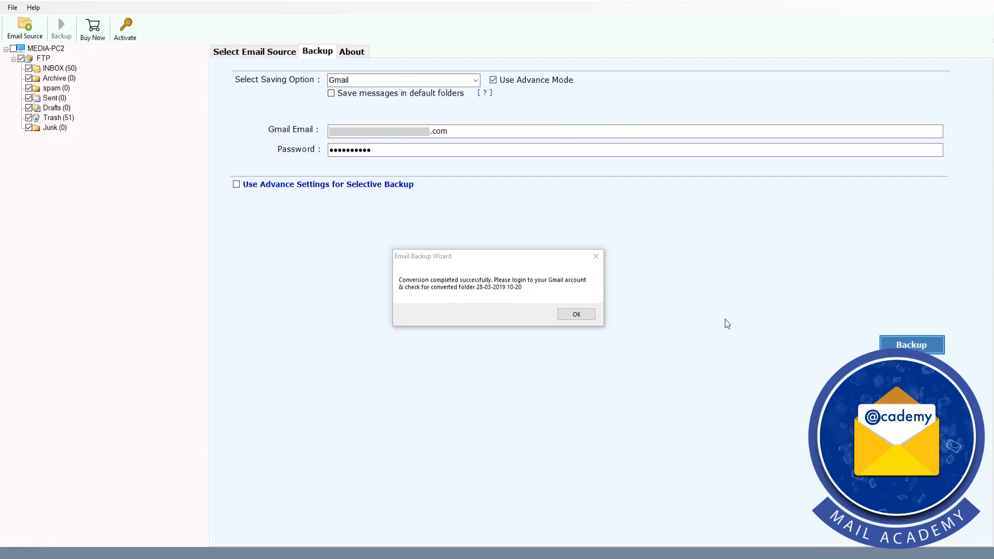
pyautogui.click(576, 314)
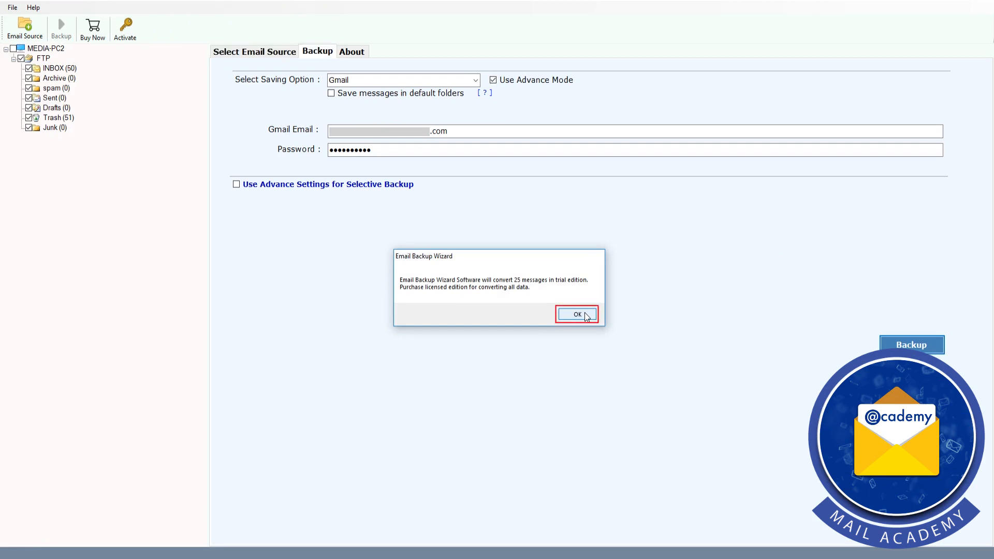
pyautogui.click(586, 315)
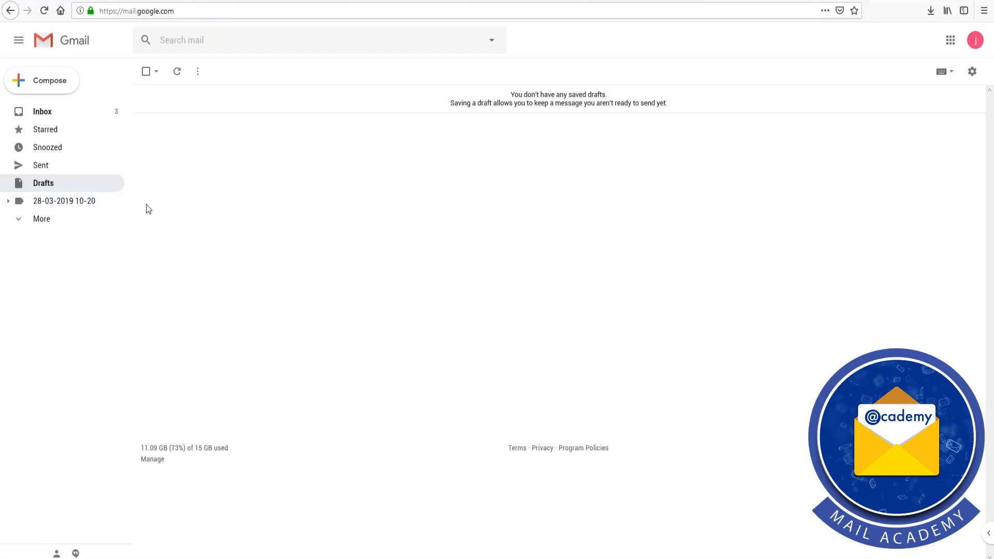
pyautogui.click(8, 203)
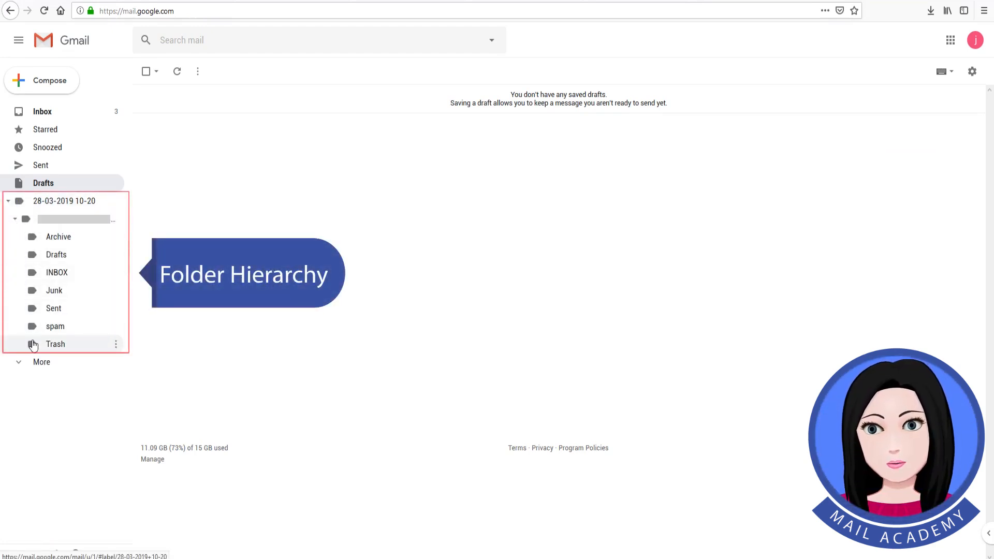
pyautogui.click(73, 275)
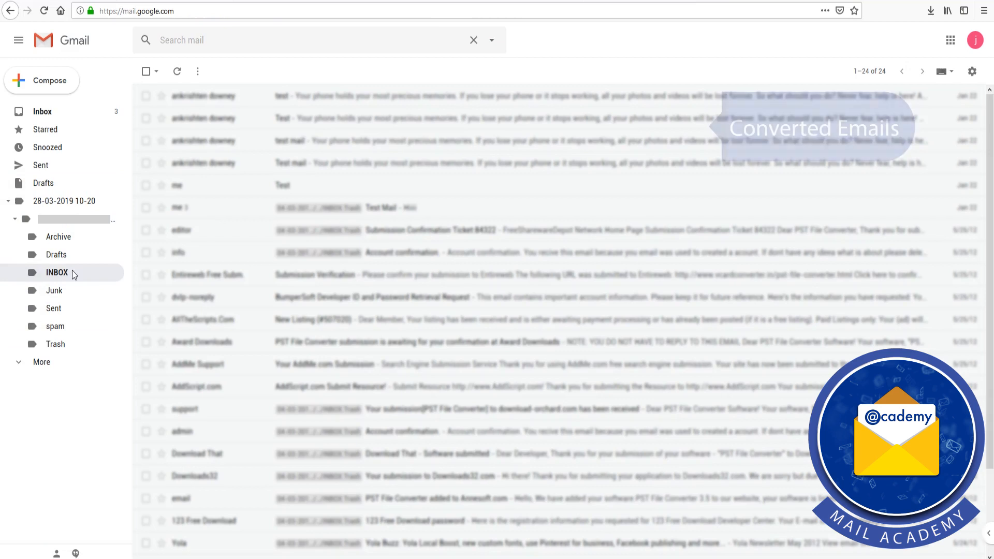